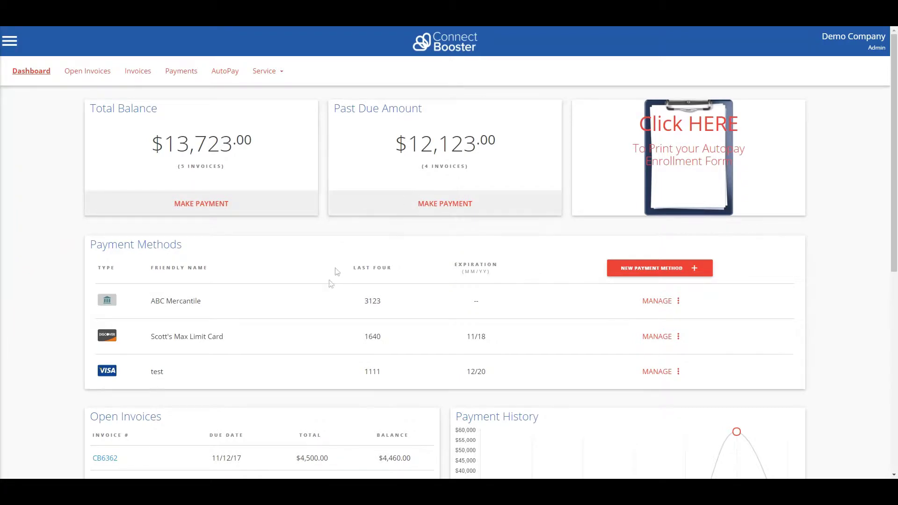
# - Scroll down the portal dashboard and back up to review the account
pyautogui.scroll(-2, 327, 289)
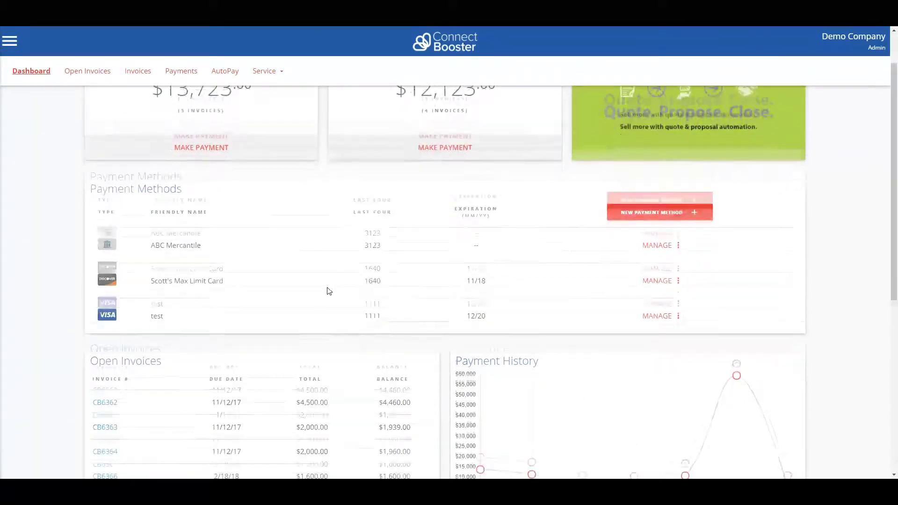
pyautogui.scroll(-3, 327, 291)
pyautogui.scroll(-2, 327, 293)
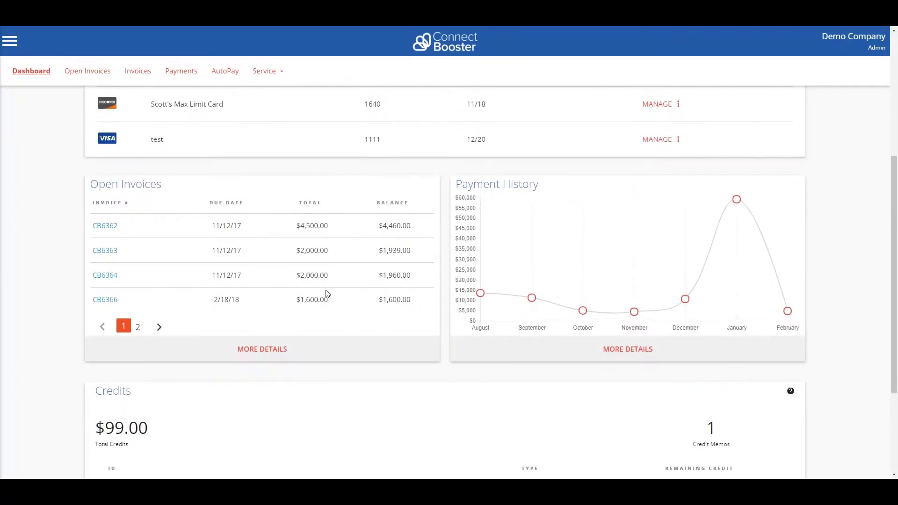
pyautogui.scroll(-1, 328, 294)
pyautogui.scroll(-1, 327, 293)
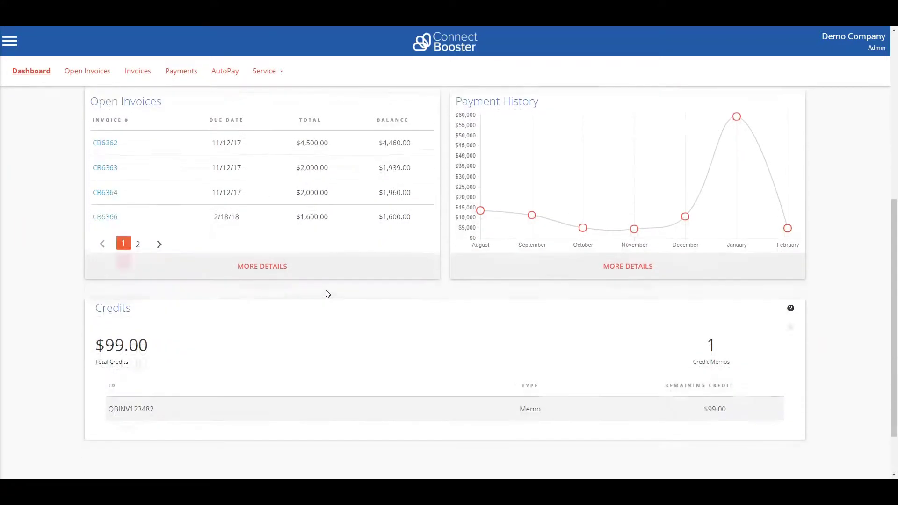
pyautogui.scroll(-1, 328, 294)
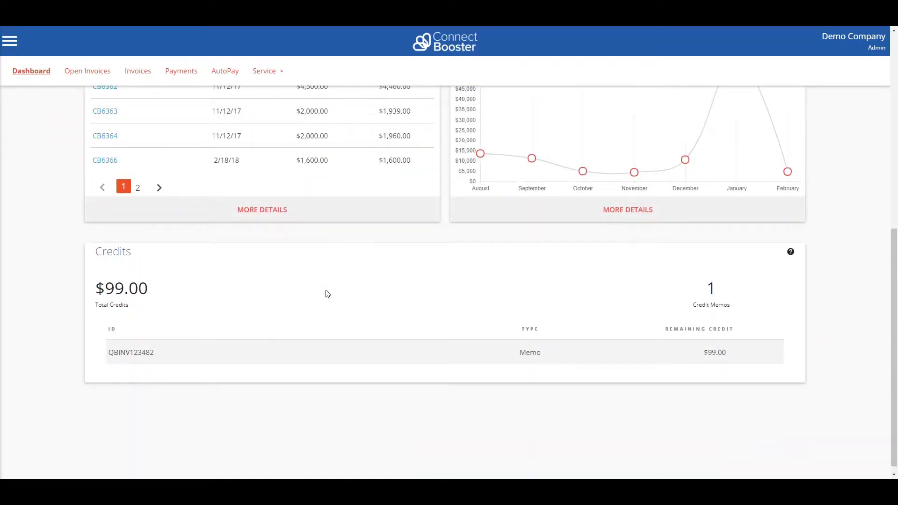
pyautogui.scroll(-1, 327, 294)
pyautogui.scroll(5, 327, 294)
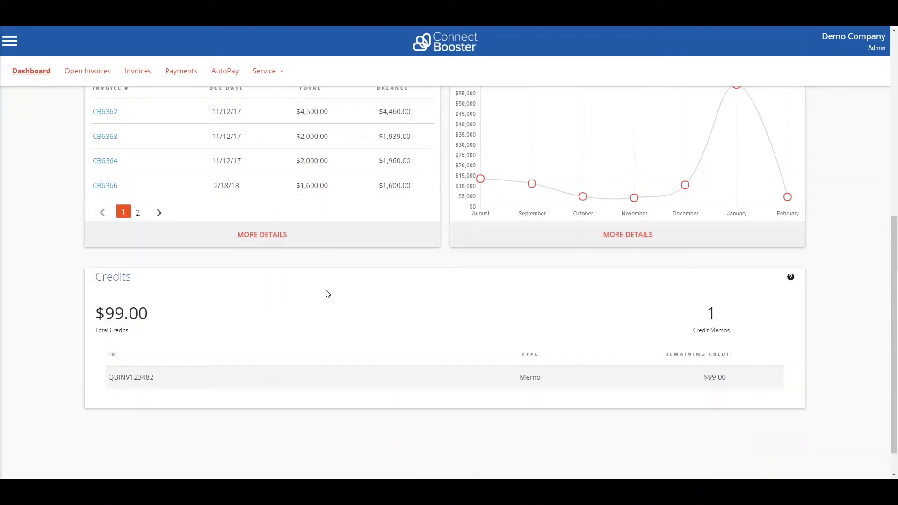
pyautogui.scroll(3, 327, 294)
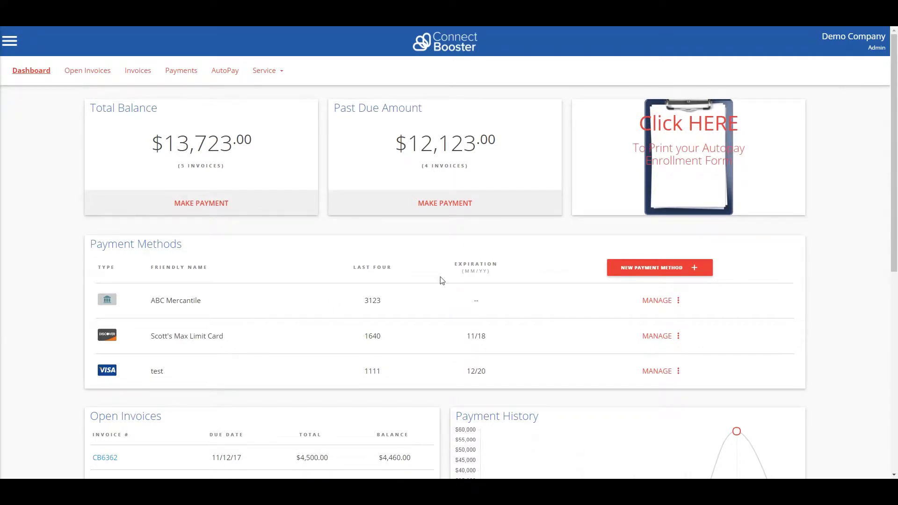
# - Begin adding a bank account payment method, abandon it, then choose Make Payment for the past-due amount
pyautogui.click(643, 267)
pyautogui.click(634, 352)
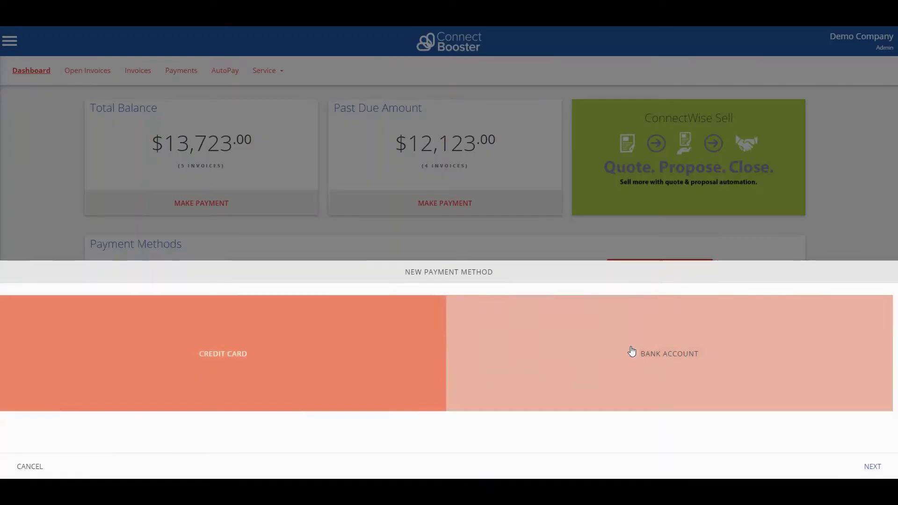
pyautogui.click(872, 468)
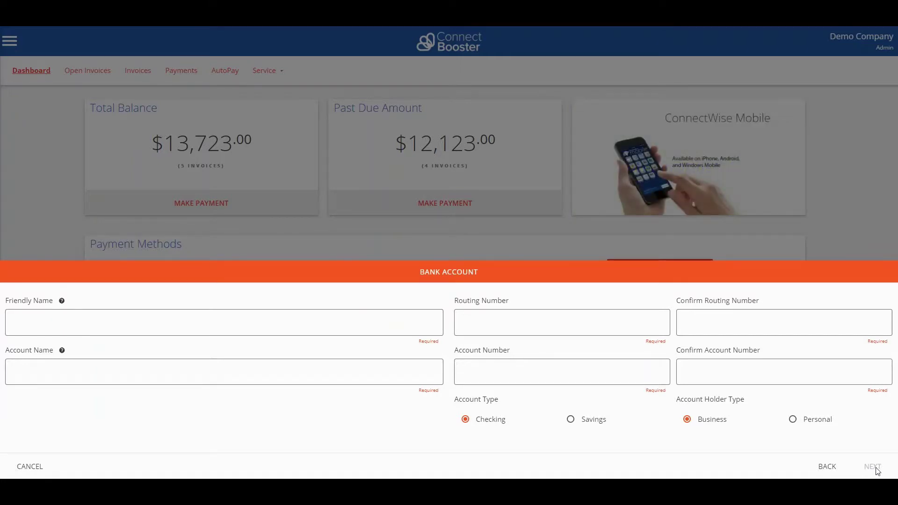
pyautogui.click(25, 467)
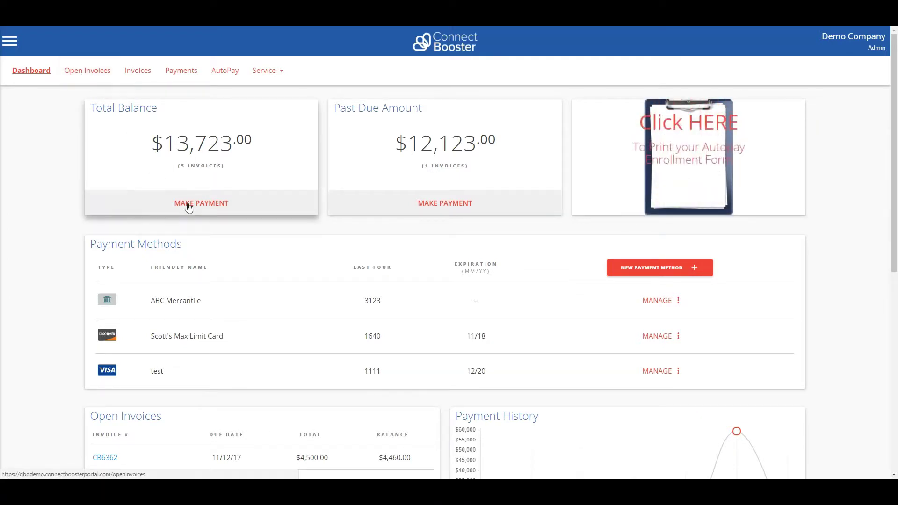
pyautogui.click(433, 206)
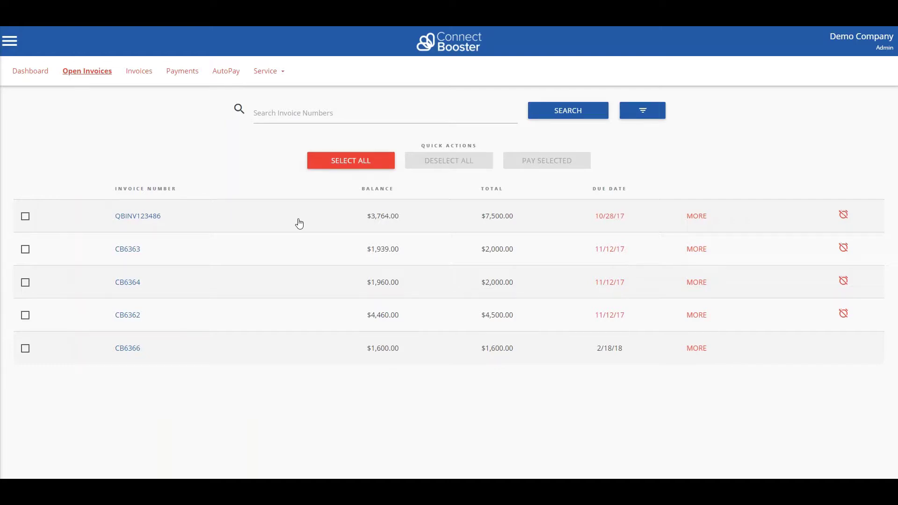
# - Open invoice QBINV123486, review its transactions, and bring up its printable view
pyautogui.click(145, 216)
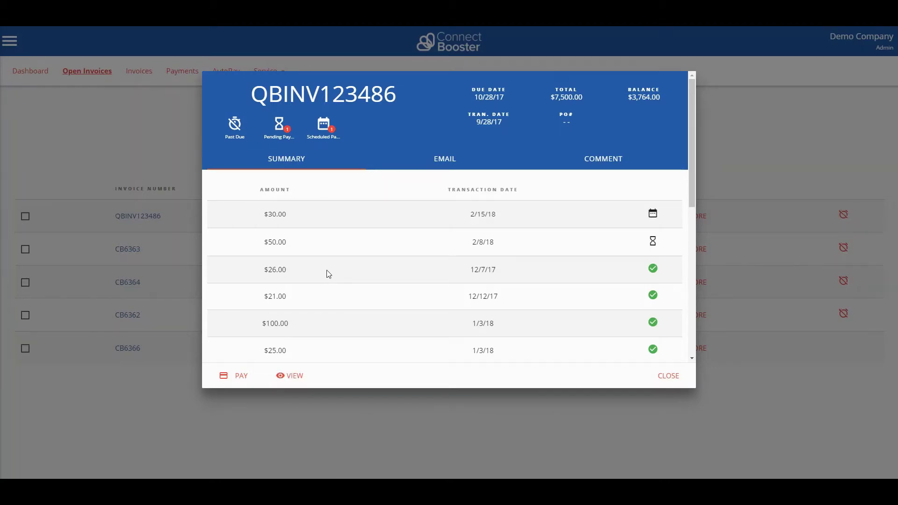
pyautogui.scroll(-2, 327, 271)
pyautogui.scroll(-3, 330, 275)
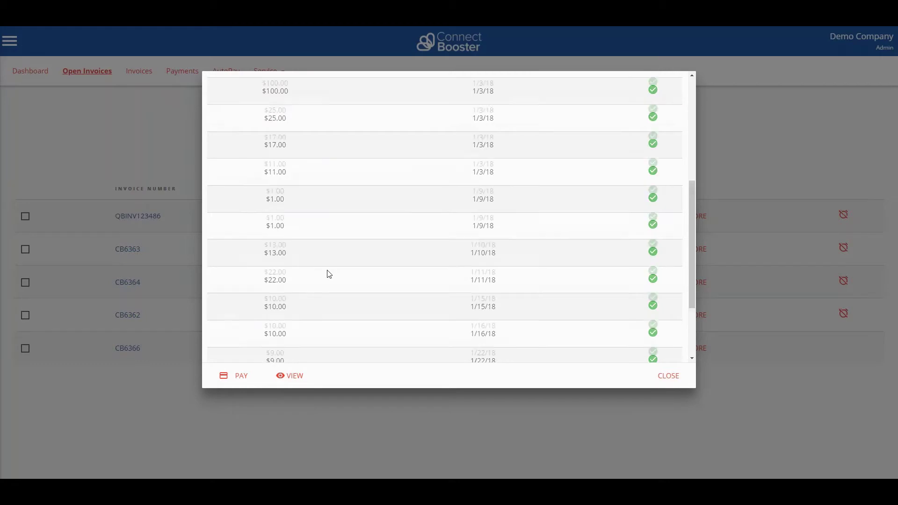
pyautogui.scroll(-2, 329, 275)
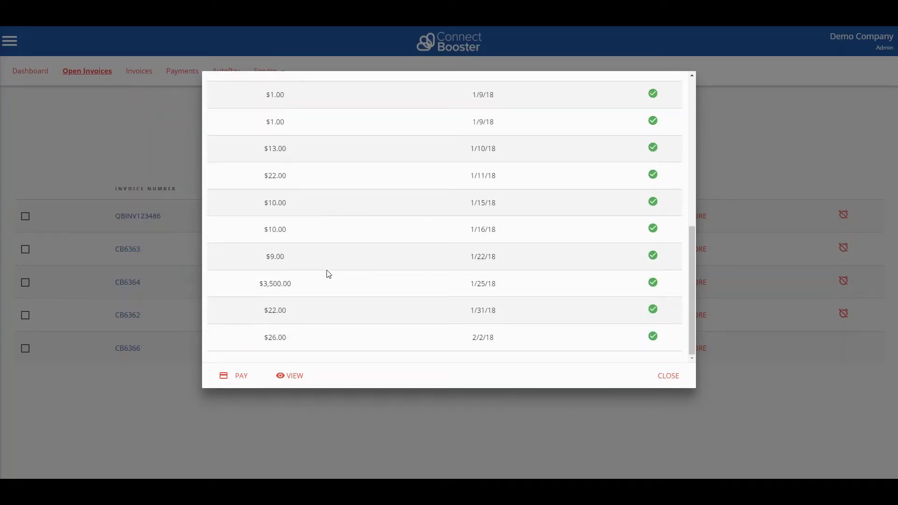
pyautogui.scroll(3, 329, 274)
pyautogui.scroll(5, 329, 274)
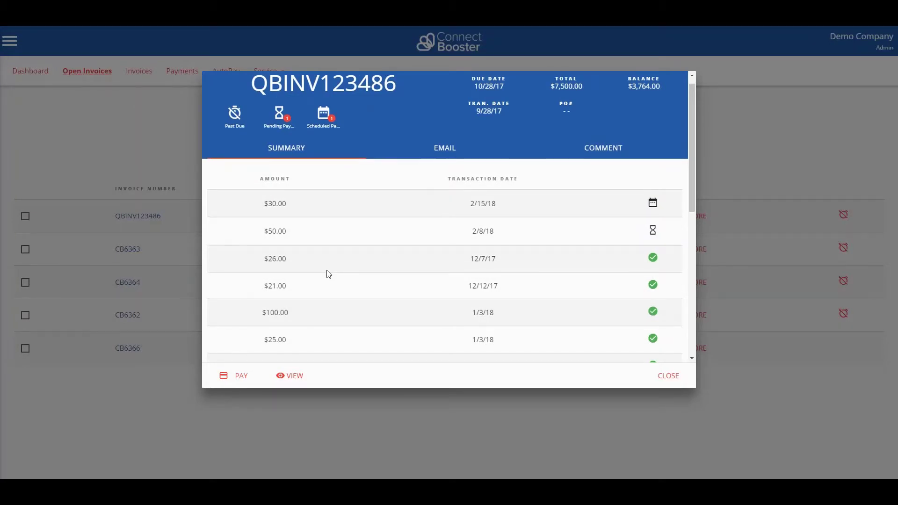
pyautogui.scroll(1, 330, 275)
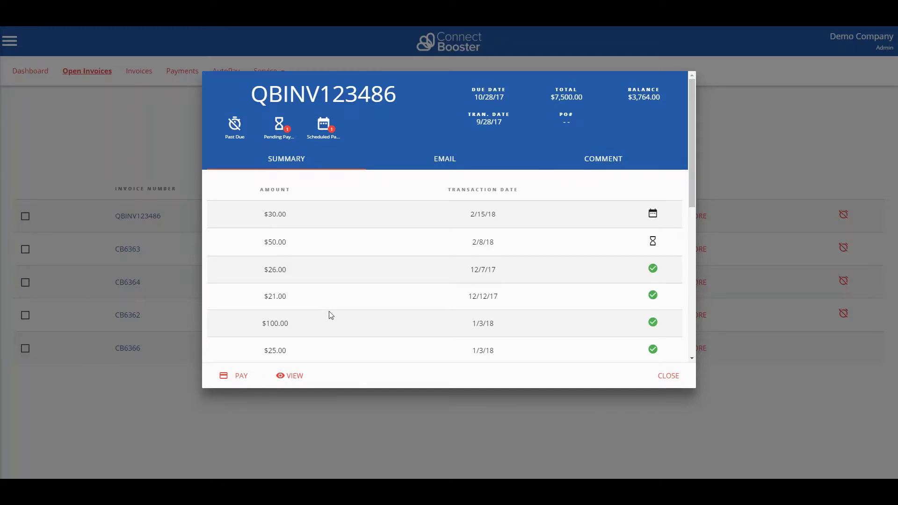
pyautogui.click(289, 377)
# - Start paying invoice QBINV123486 and schedule the payment for 28 February 2018
pyautogui.click(241, 375)
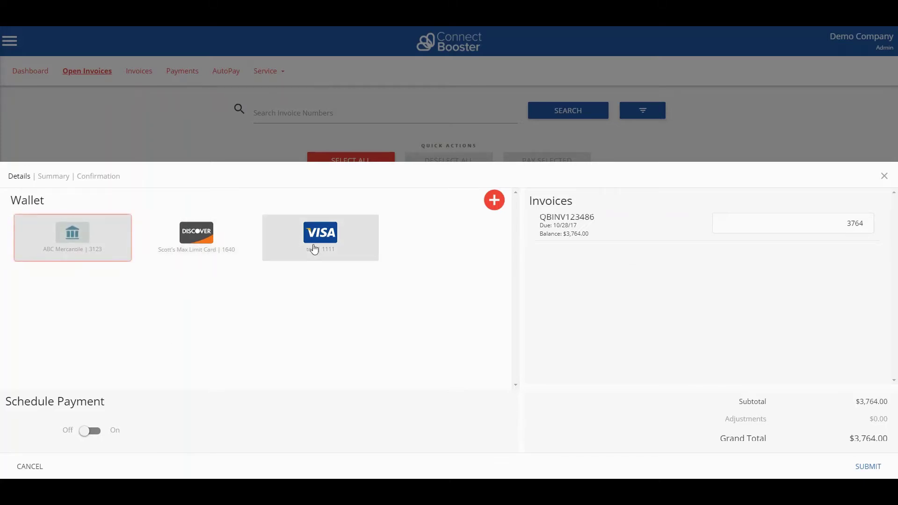
pyautogui.click(100, 435)
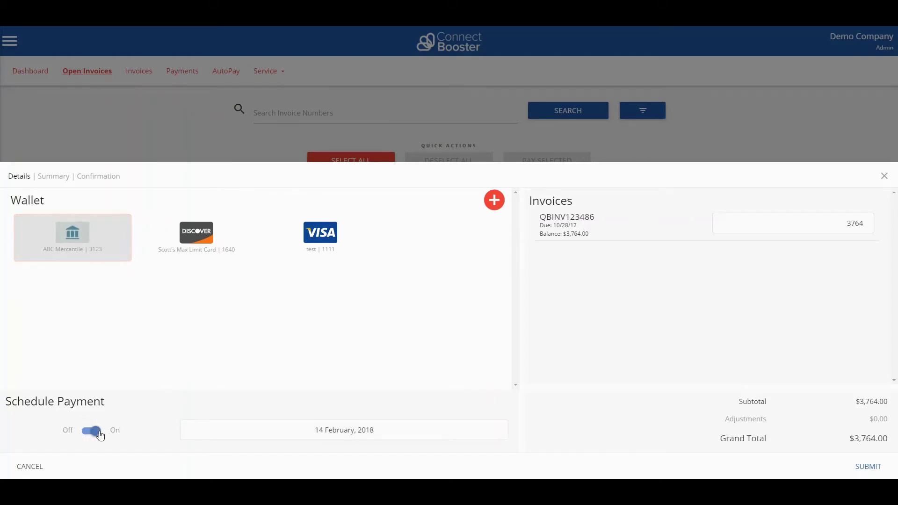
pyautogui.click(353, 433)
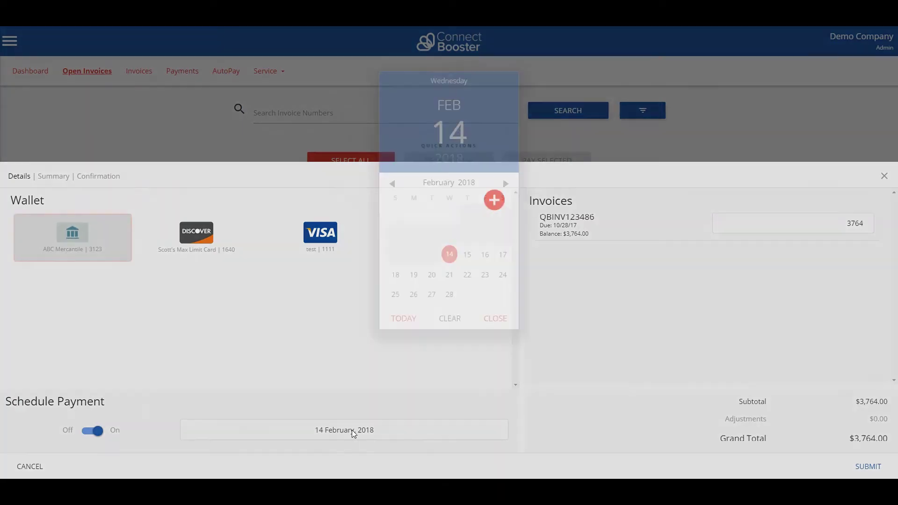
pyautogui.click(449, 294)
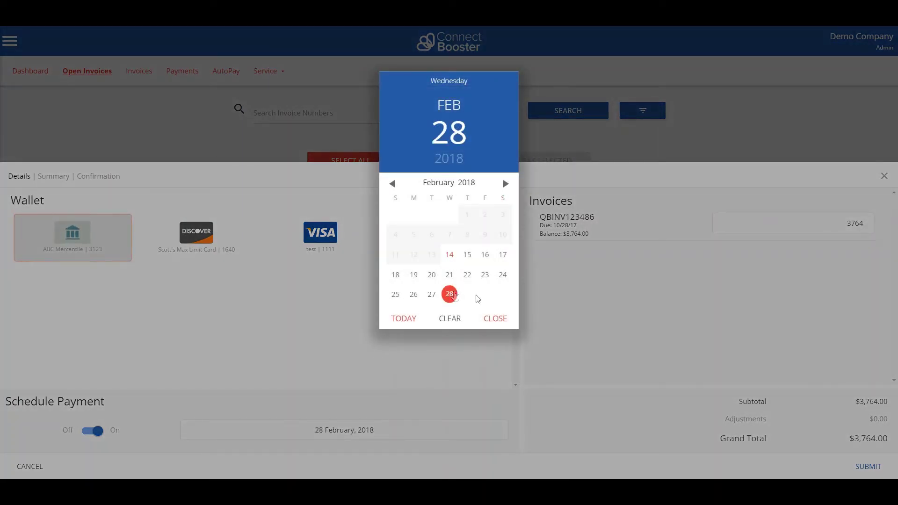
pyautogui.click(495, 319)
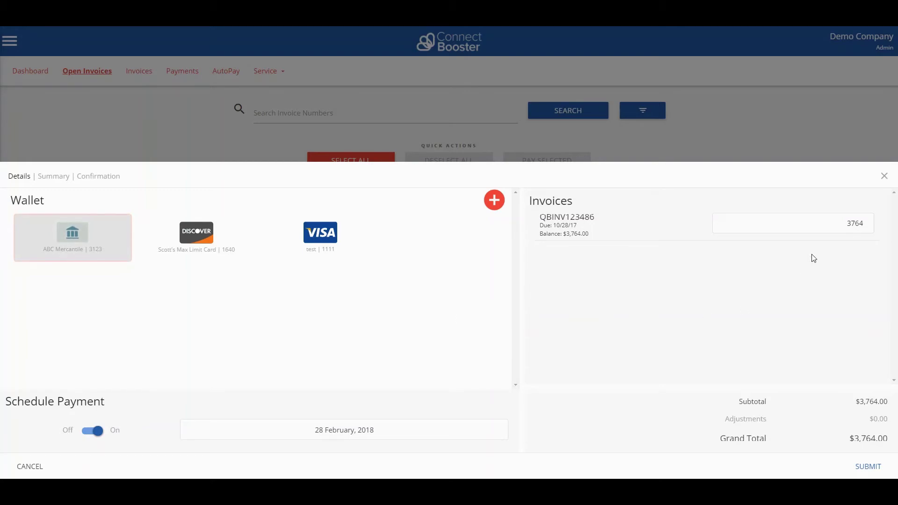
# - Change the QBINV123486 payment amount from 3764 to 1300
pyautogui.click(848, 223)
pyautogui.moveTo(848, 223); pyautogui.dragTo(861, 223)
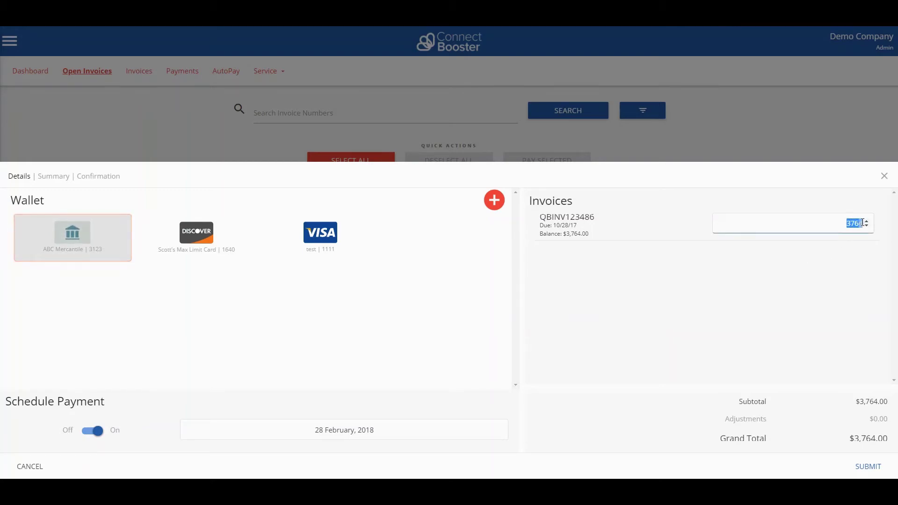
pyautogui.write('1300')
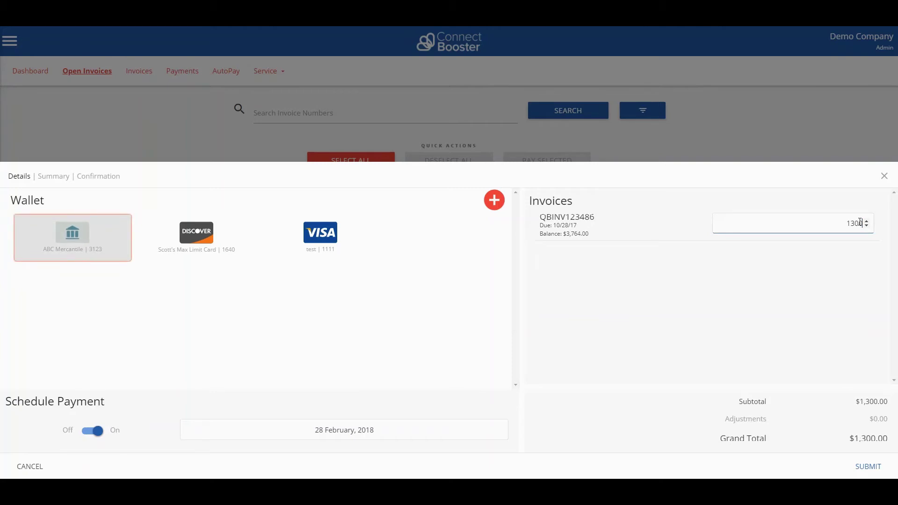
pyautogui.click(786, 298)
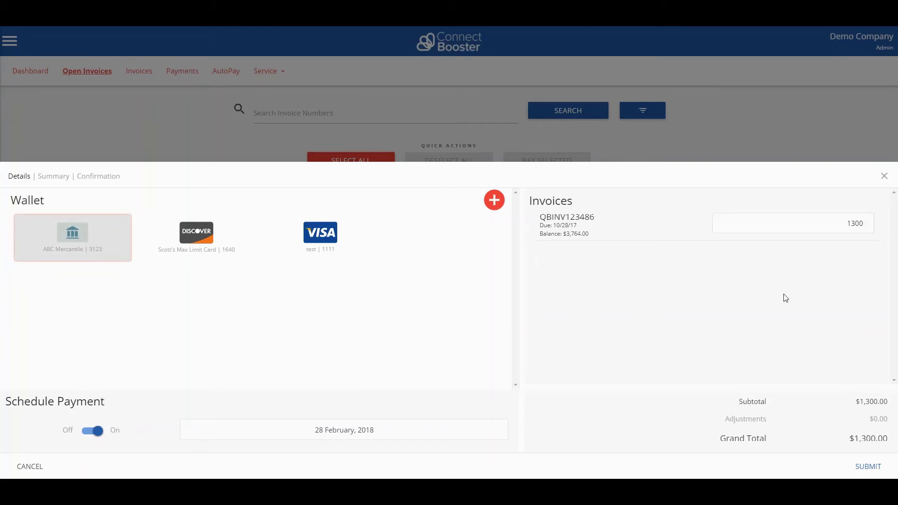